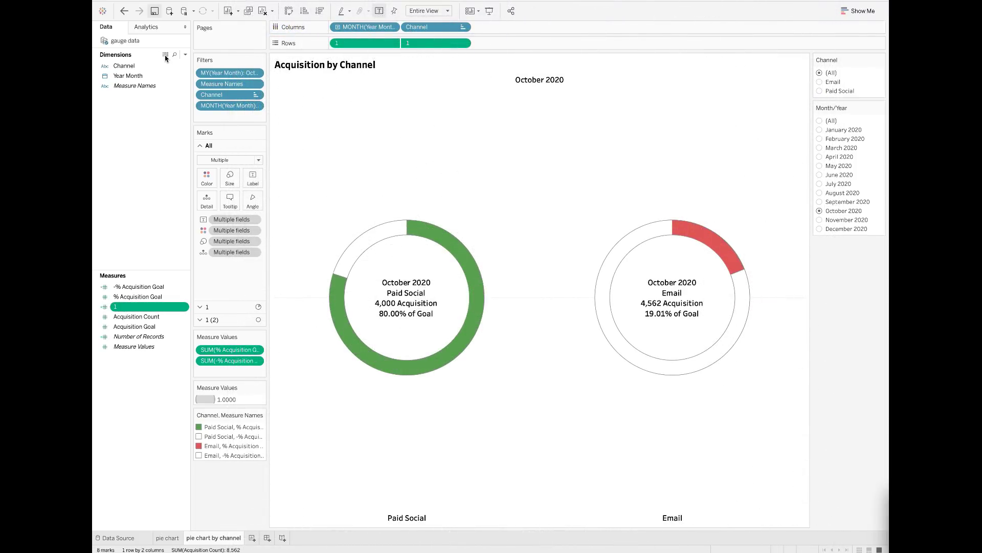
{"action": "left_click", "coordinate": [165, 55]}
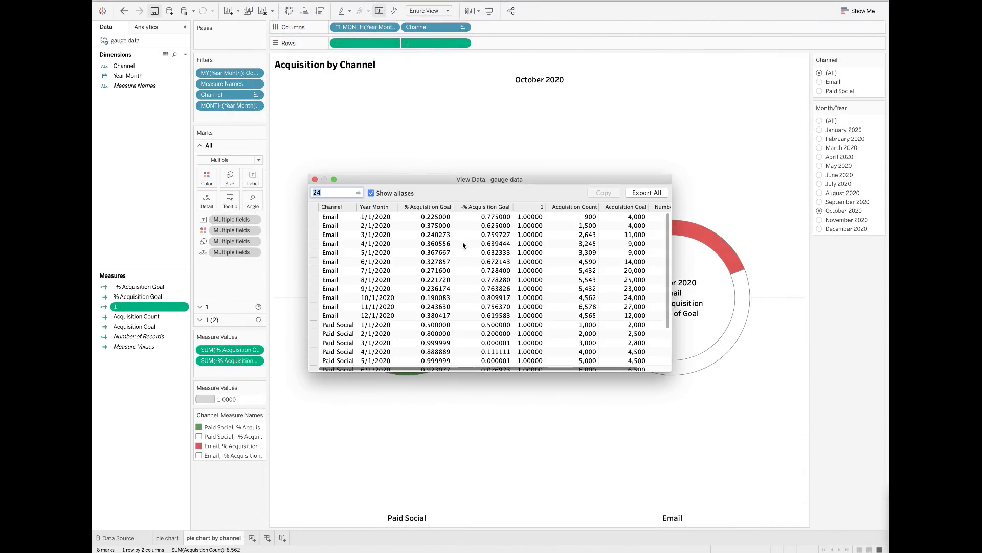
{"action": "left_click", "coordinate": [315, 180]}
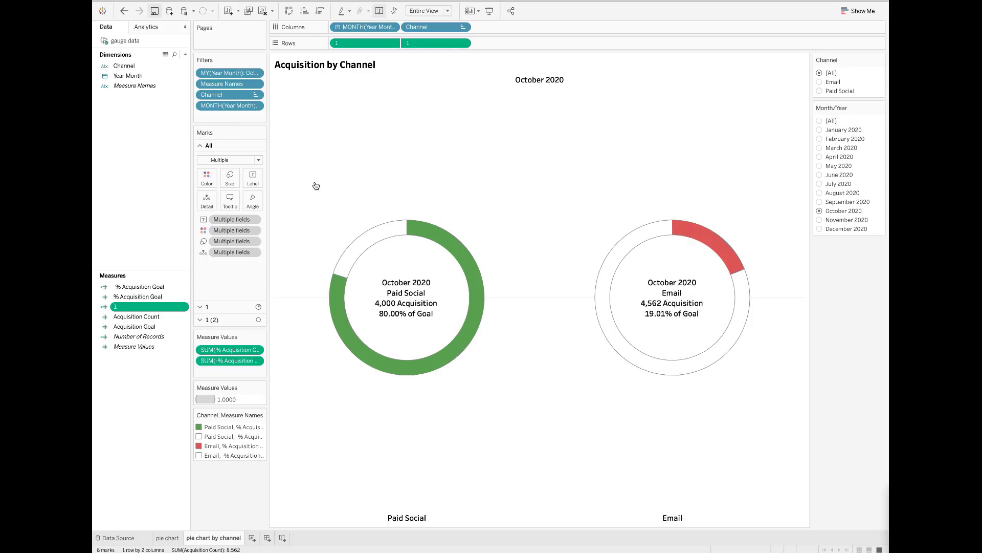
- Inspect the -% Acquisition Goal calculation's formula and close it unchanged
{"action": "right_click", "coordinate": [147, 290]}
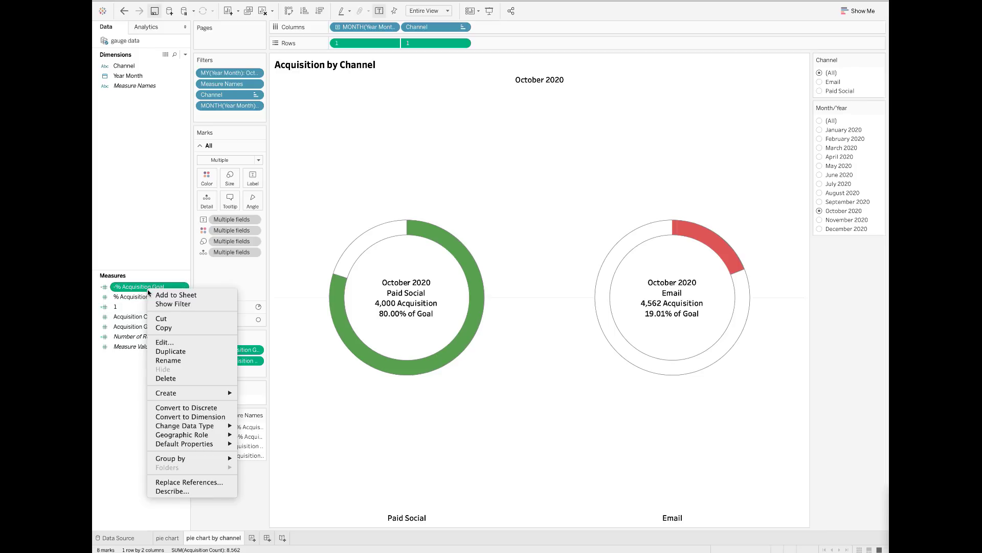
{"action": "left_click", "coordinate": [188, 342]}
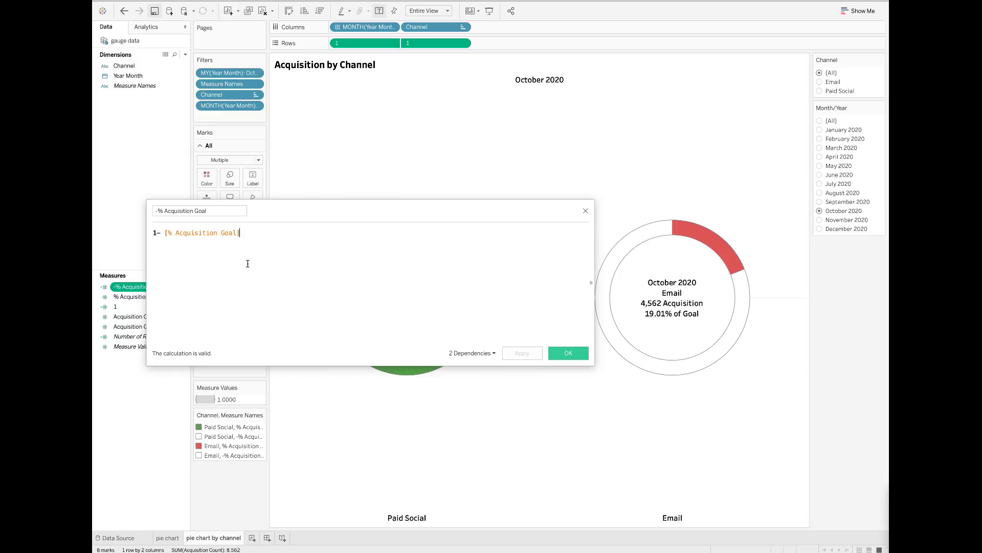
{"action": "left_click", "coordinate": [568, 353]}
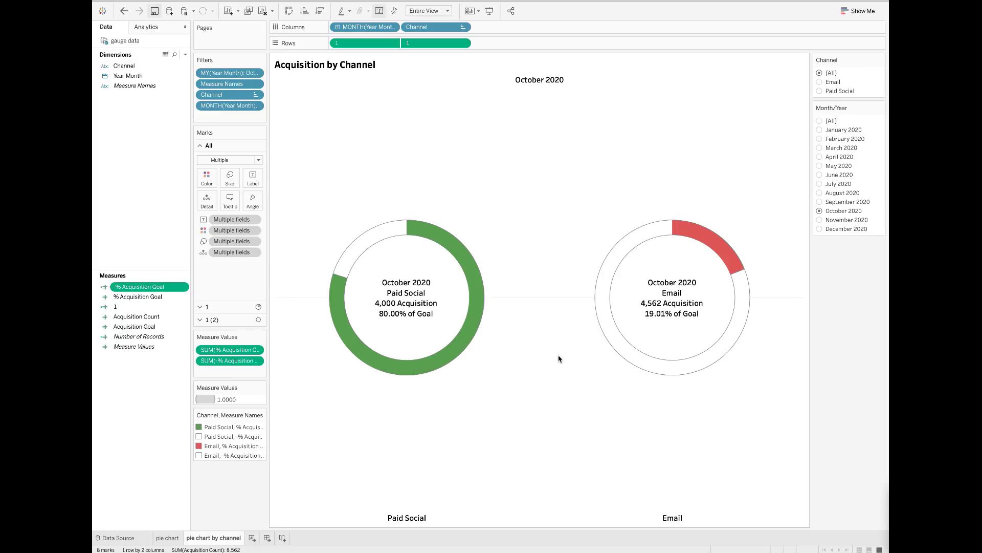
- Inspect the formula of the 1 calculation and close it
{"action": "right_click", "coordinate": [125, 313]}
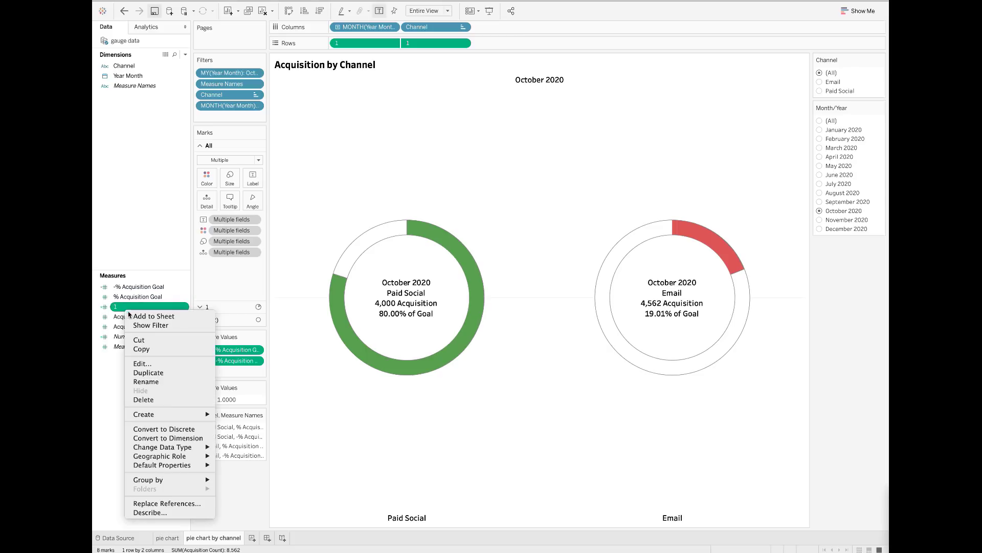
{"action": "left_click", "coordinate": [136, 364]}
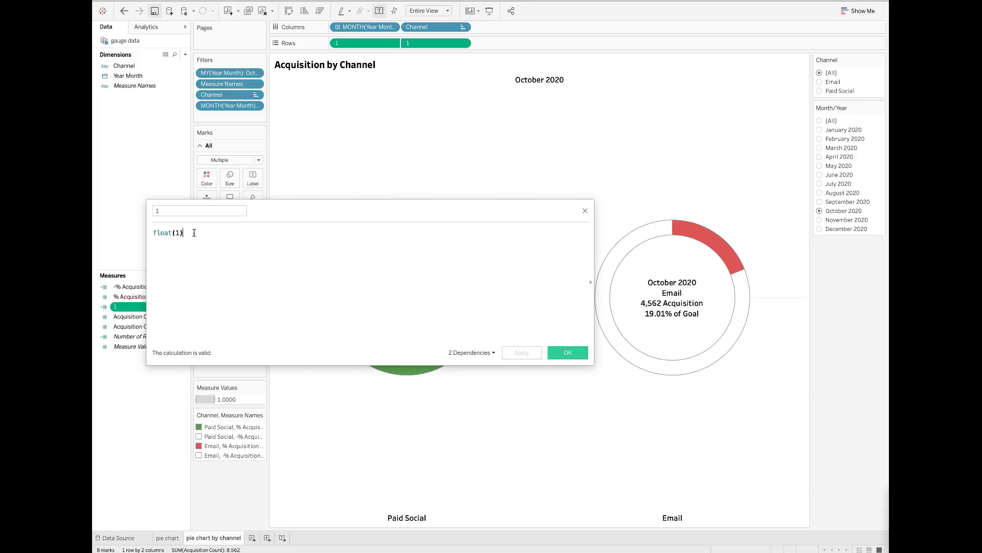
{"action": "left_click", "coordinate": [578, 359]}
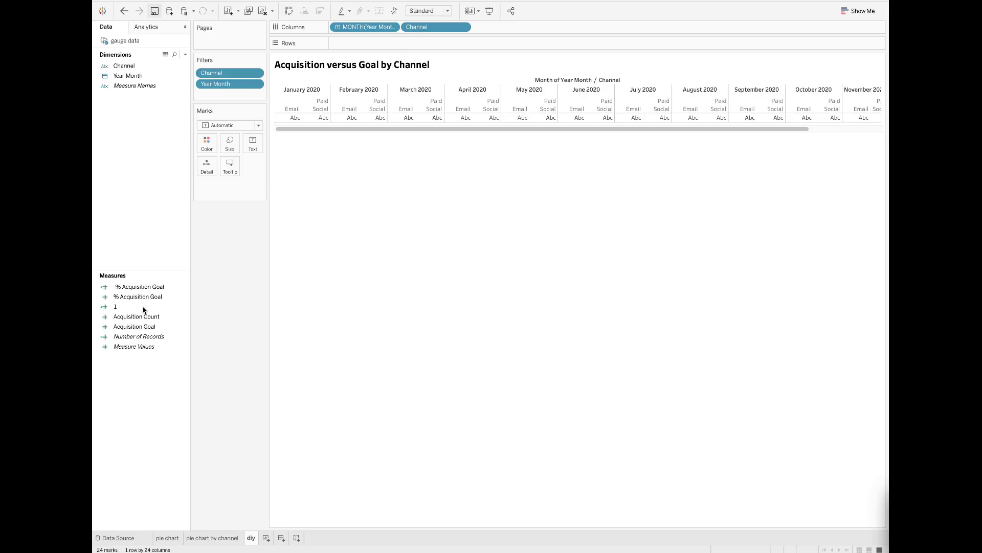
- Add the 1 measure to Rows twice
{"action": "left_click", "coordinate": [125, 307]}
{"action": "left_click_drag", "start_coordinate": [129, 307], "coordinate": [366, 46]}
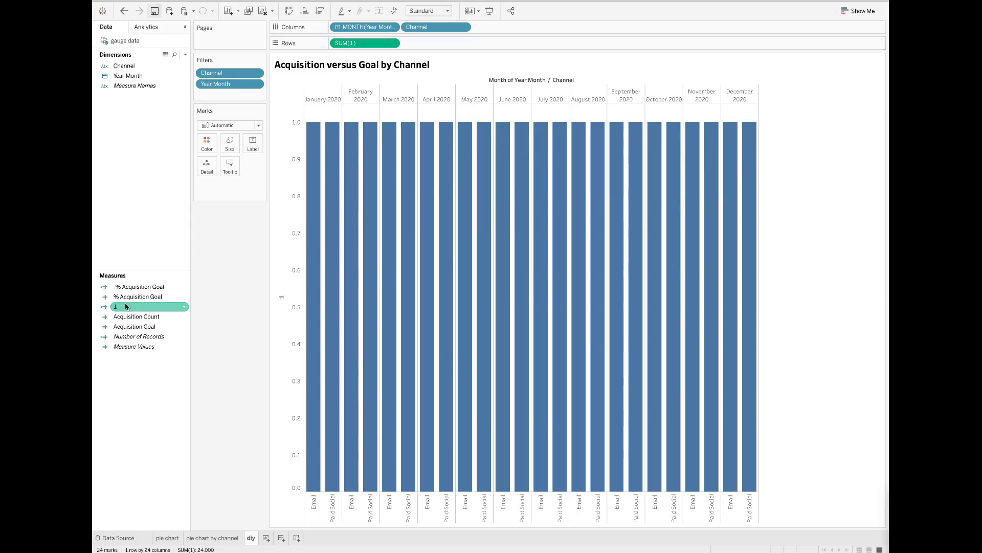
{"action": "left_click_drag", "start_coordinate": [127, 307], "coordinate": [431, 45]}
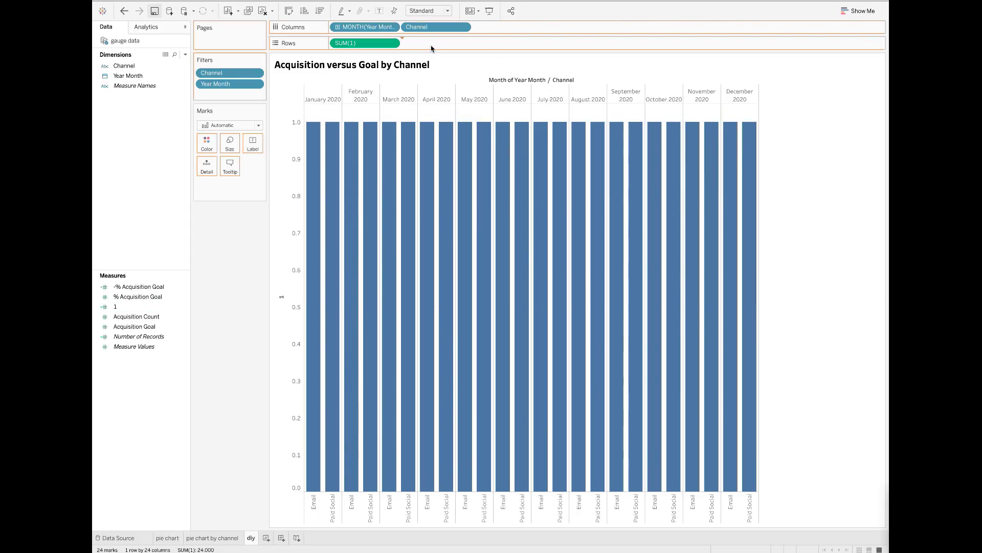
- Convert both 1 pills to dimensions and combine them on a dual axis
{"action": "left_click", "coordinate": [391, 43]}
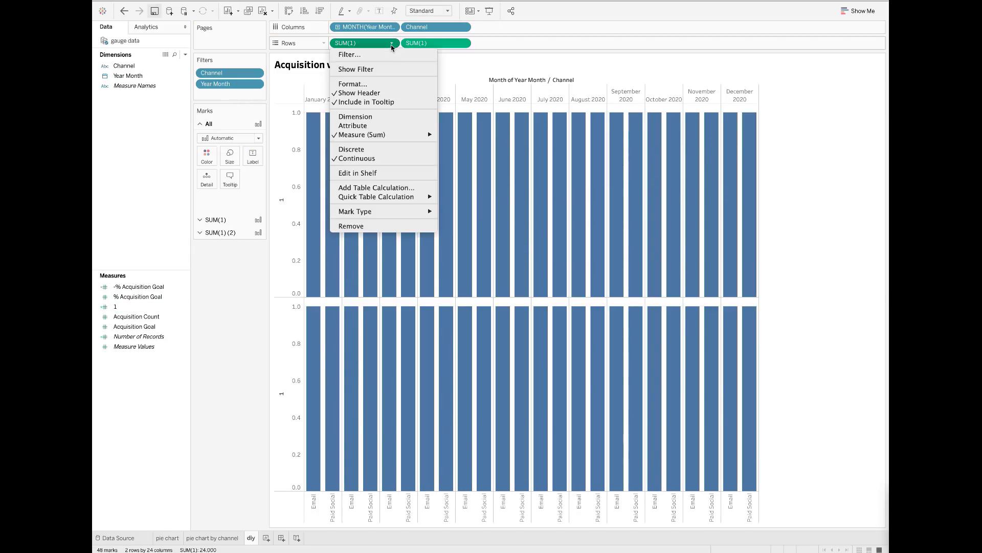
{"action": "left_click", "coordinate": [373, 116]}
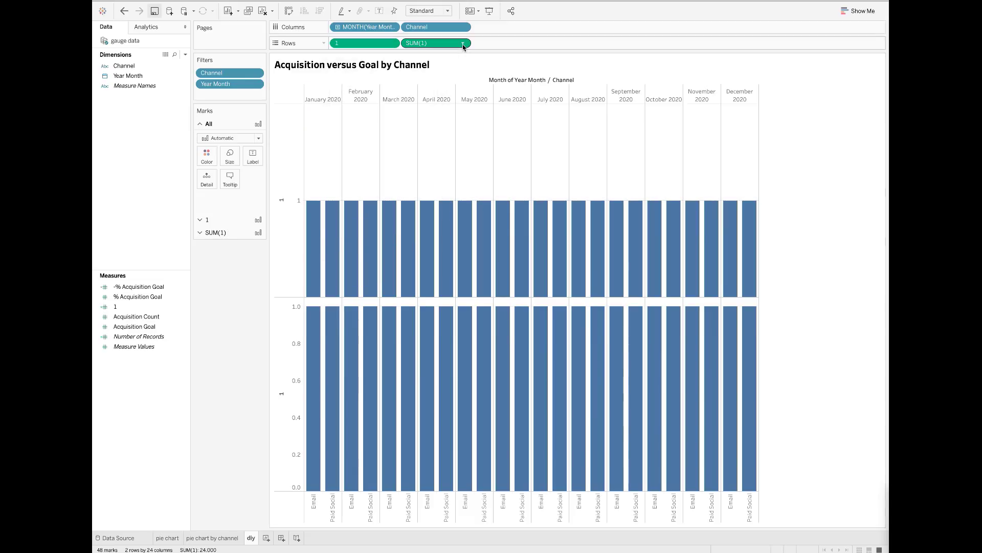
{"action": "left_click", "coordinate": [463, 43]}
{"action": "left_click", "coordinate": [439, 117]}
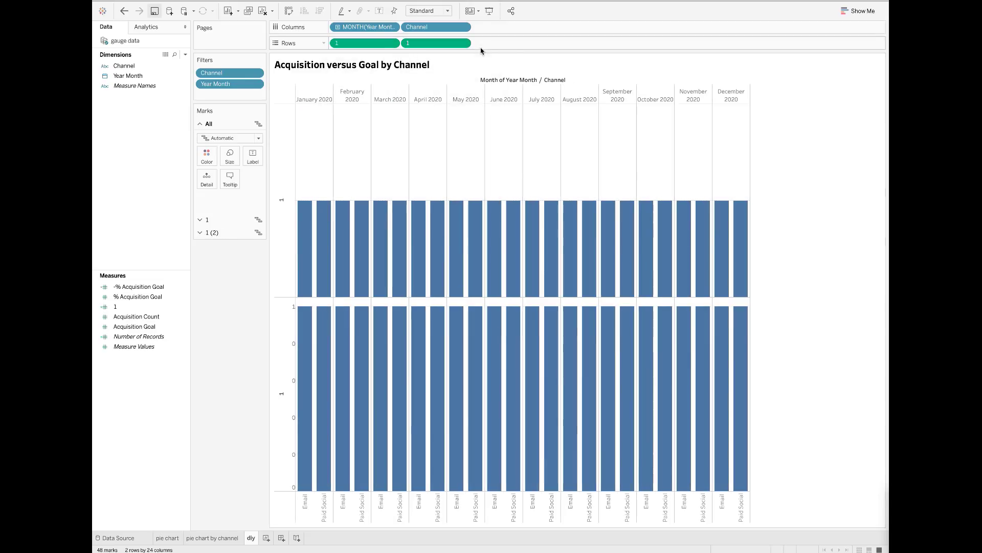
{"action": "left_click", "coordinate": [462, 44]}
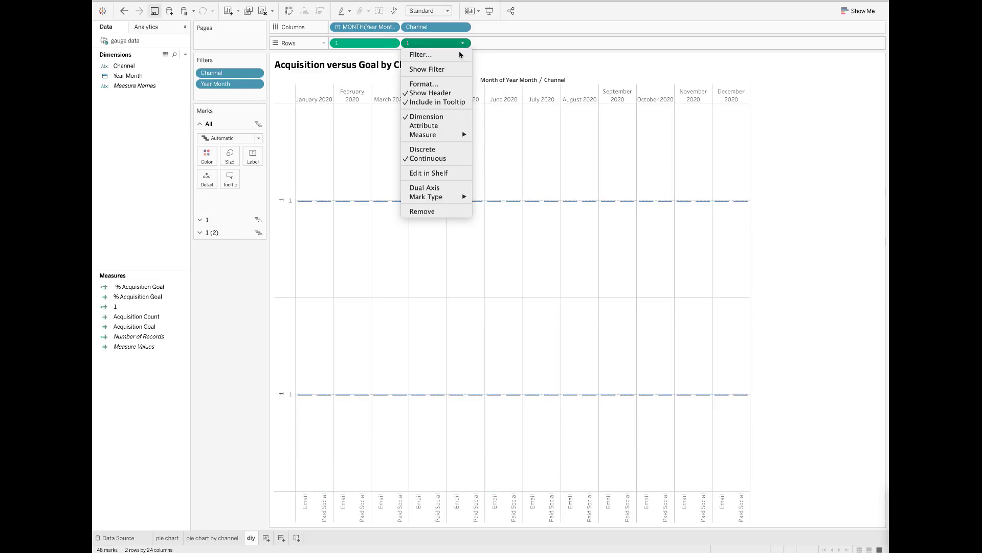
{"action": "left_click", "coordinate": [432, 189]}
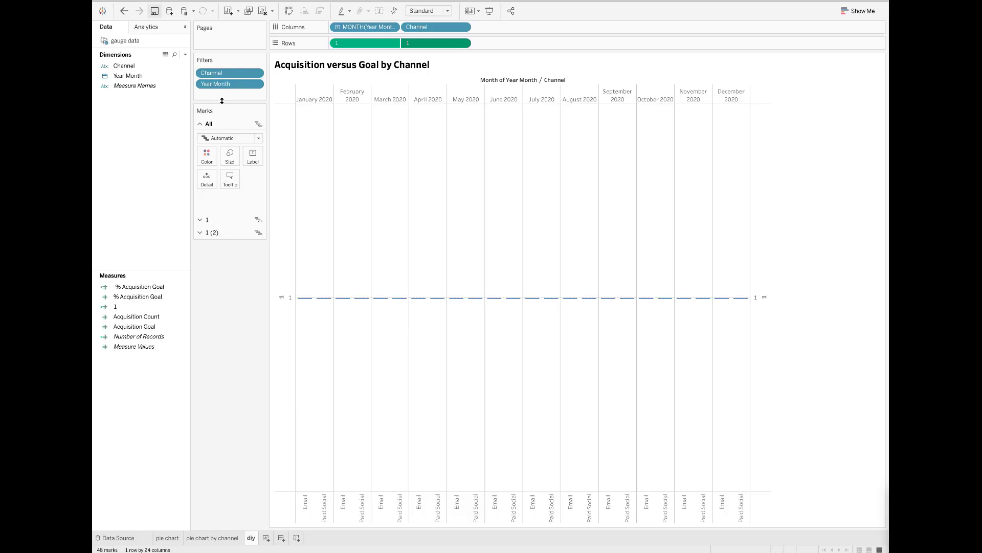
- Add a Measure Names filter keeping only % Acquisition Goal and -% Acquisition Goal
{"action": "left_click_drag", "start_coordinate": [135, 86], "coordinate": [206, 94]}
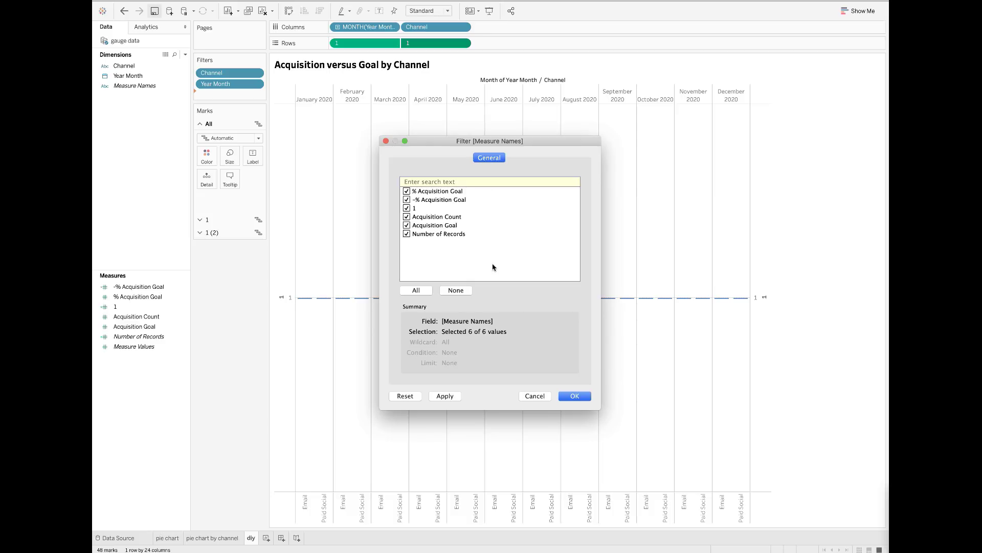
{"action": "left_click", "coordinate": [453, 291]}
{"action": "left_click", "coordinate": [577, 394]}
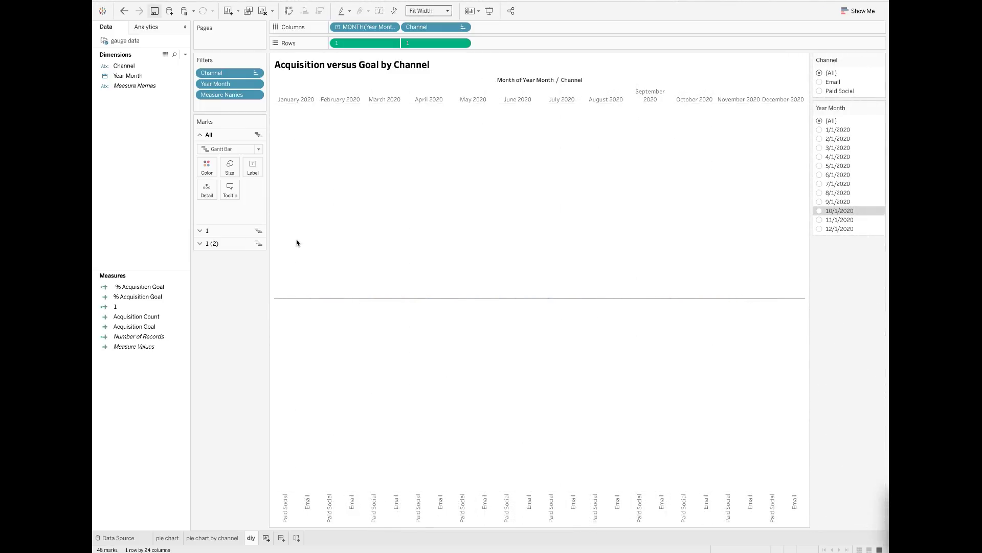
- Draw the first 1 layer as pies and limit the chart to October 2020
{"action": "left_click", "coordinate": [228, 231]}
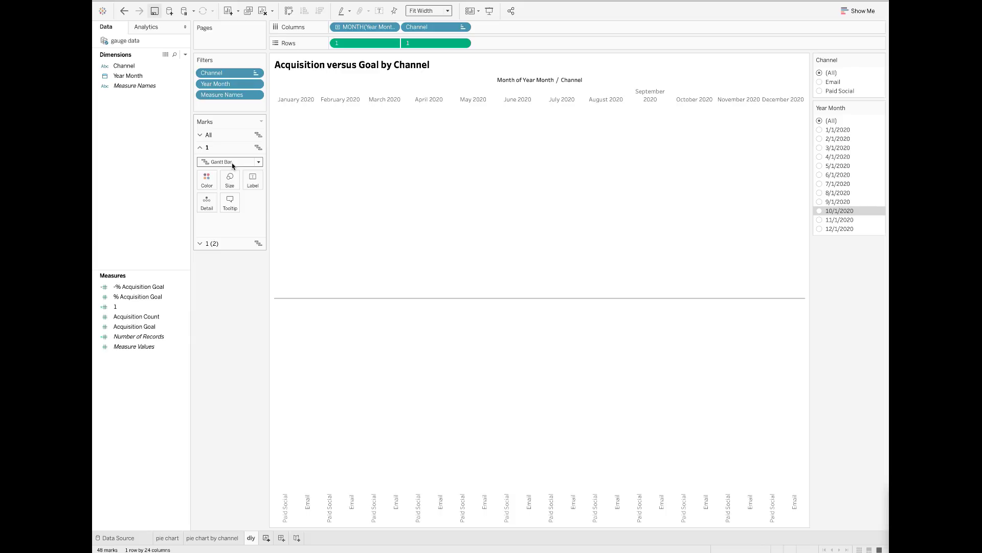
{"action": "left_click", "coordinate": [232, 163]}
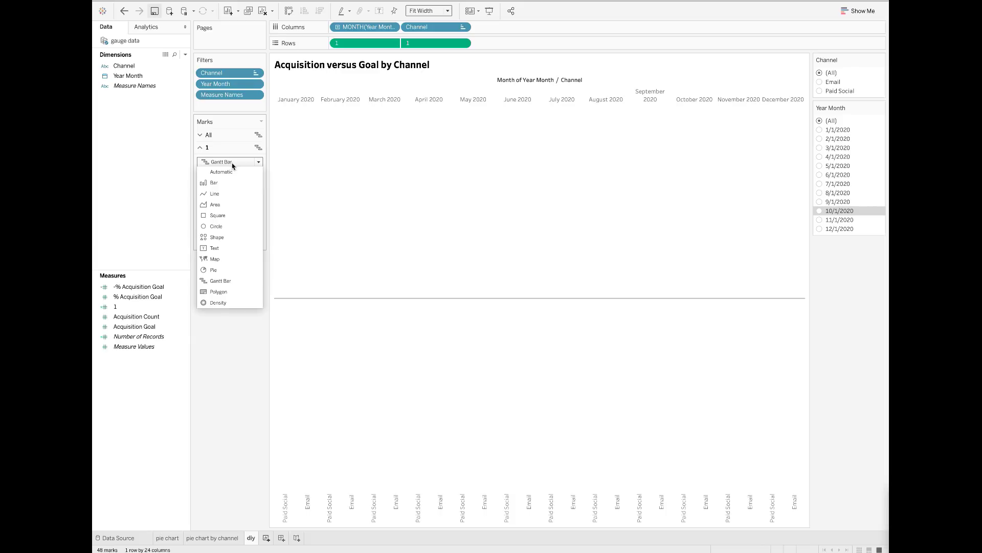
{"action": "left_click", "coordinate": [228, 276]}
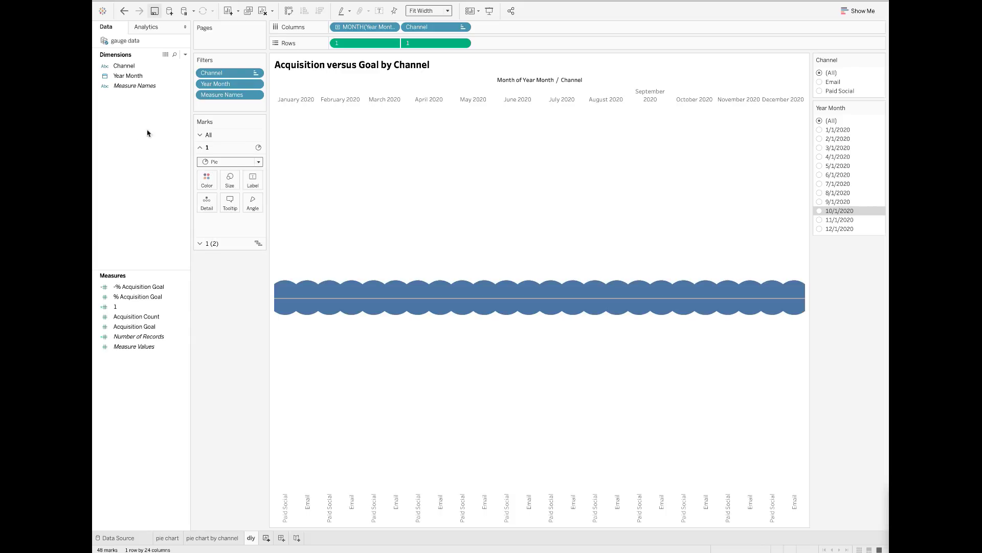
{"action": "left_click", "coordinate": [821, 212]}
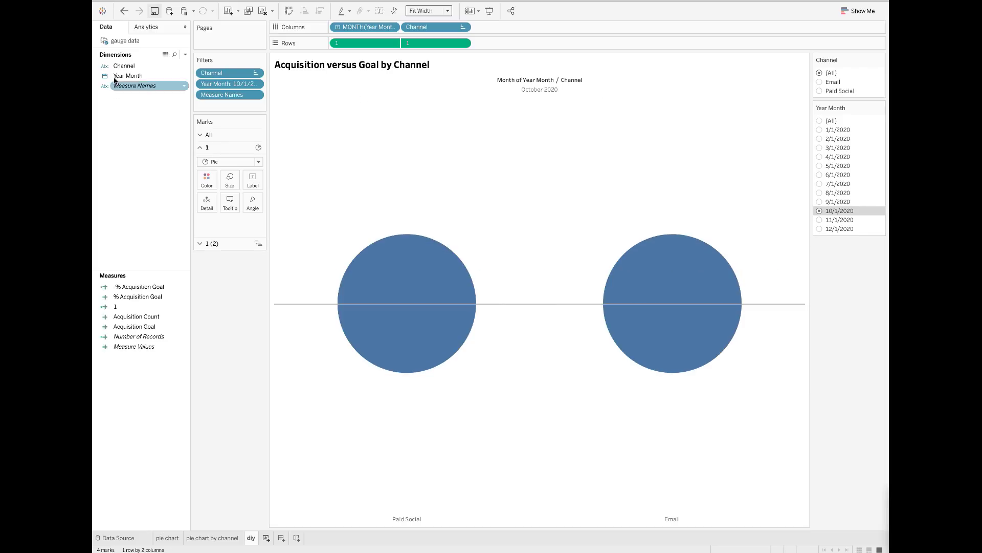
- Colour the pies by Channel and Measure Names, with Measure Values setting the angle
{"action": "left_click_drag", "start_coordinate": [124, 65], "coordinate": [202, 180]}
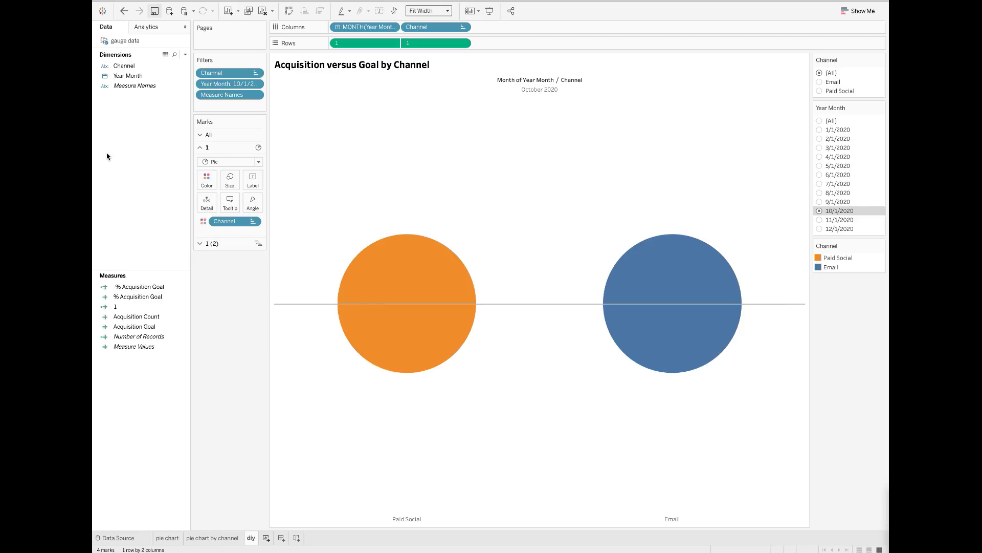
{"action": "left_click_drag", "start_coordinate": [137, 86], "coordinate": [226, 187]}
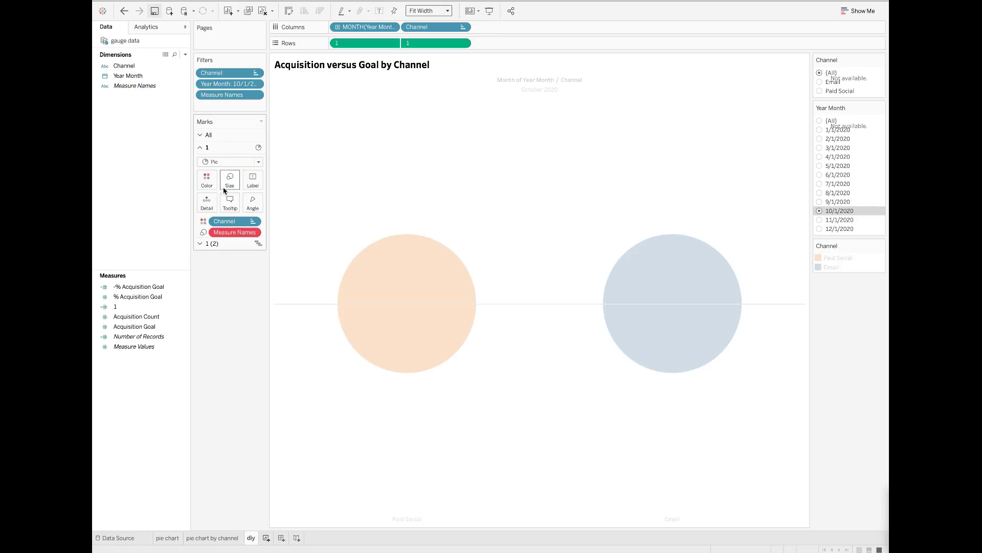
{"action": "left_click", "coordinate": [203, 232]}
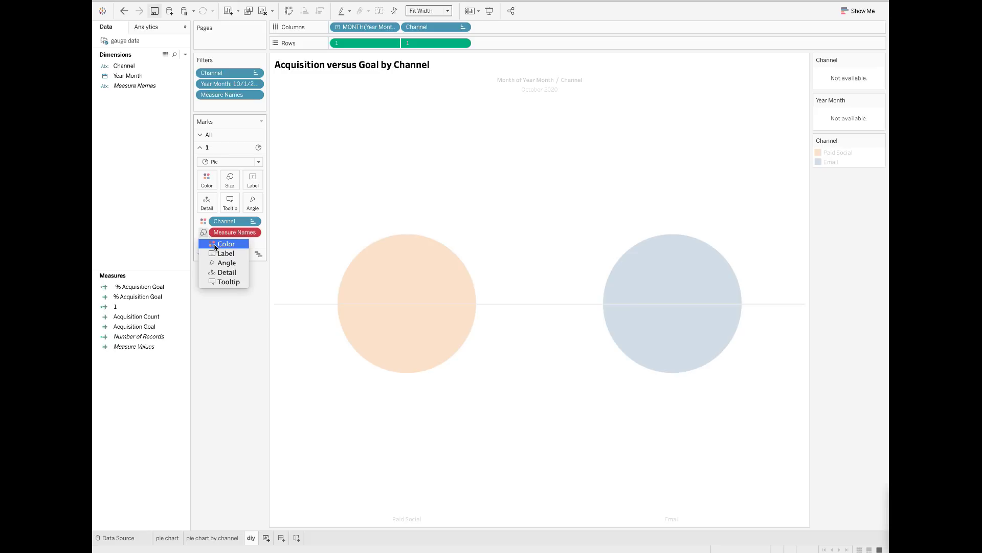
{"action": "left_click", "coordinate": [215, 245]}
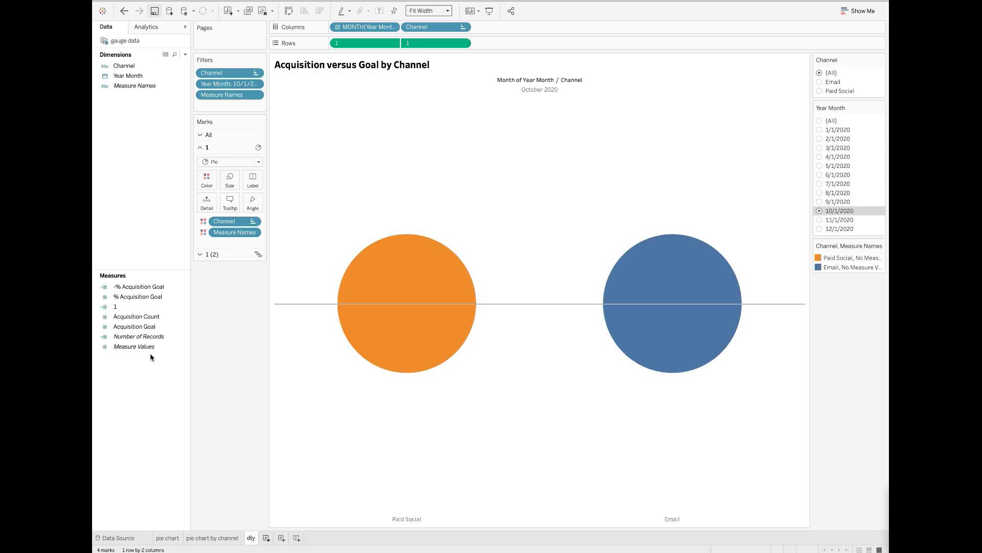
{"action": "left_click_drag", "start_coordinate": [151, 348], "coordinate": [237, 181]}
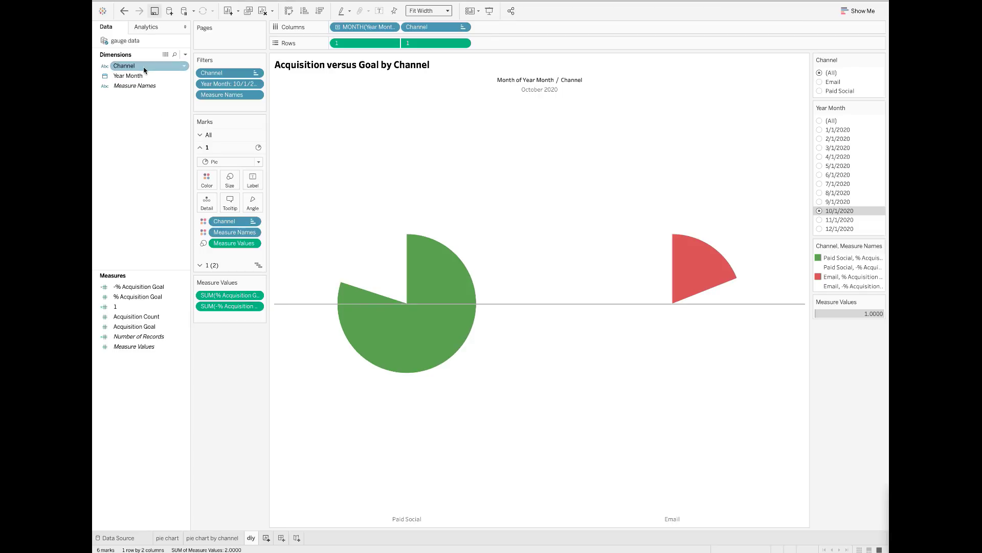
- Label the pies with Year Month, Channel, Acquisition Count and % Acquisition Goal
{"action": "left_click_drag", "start_coordinate": [128, 76], "coordinate": [250, 178]}
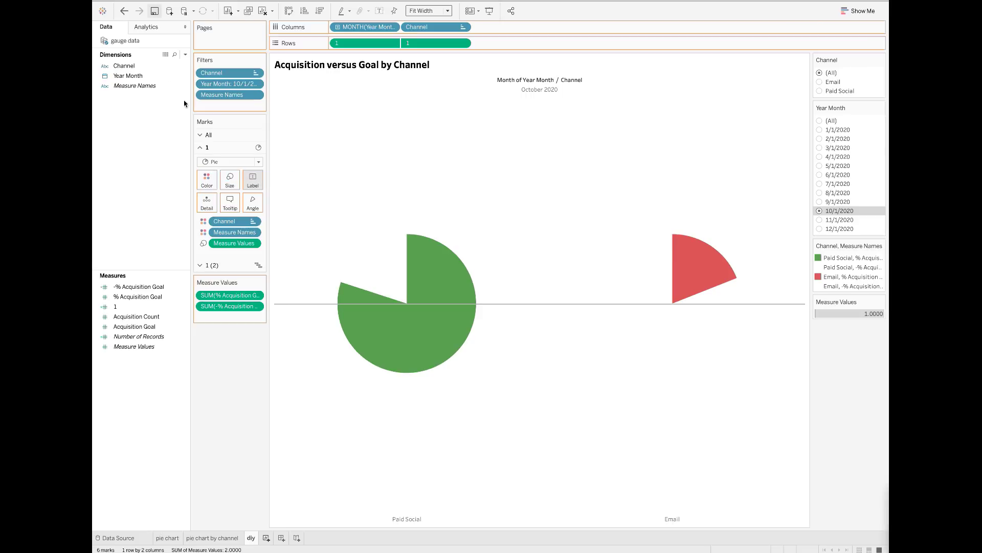
{"action": "left_click_drag", "start_coordinate": [147, 66], "coordinate": [256, 178]}
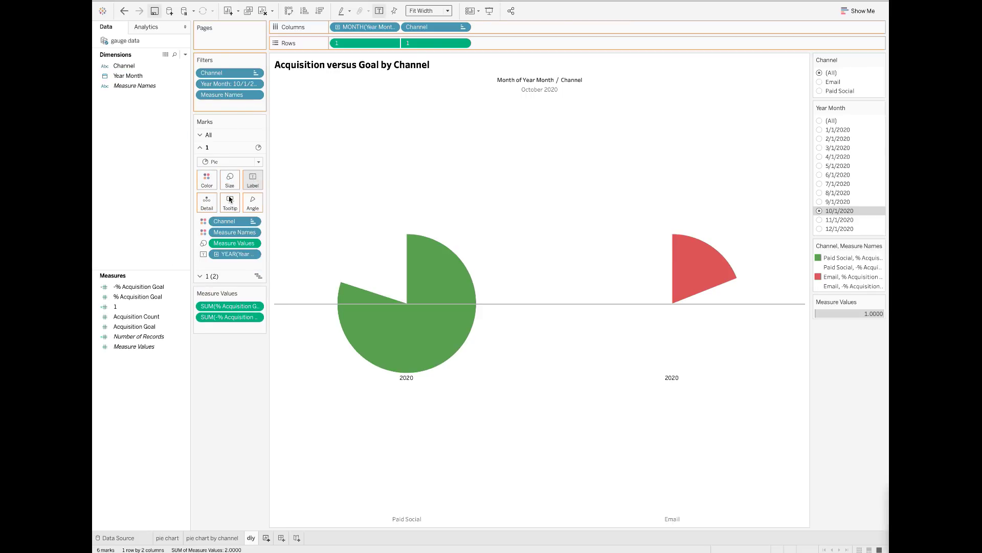
{"action": "left_click_drag", "start_coordinate": [138, 316], "coordinate": [250, 185]}
{"action": "left_click_drag", "start_coordinate": [138, 297], "coordinate": [253, 182]}
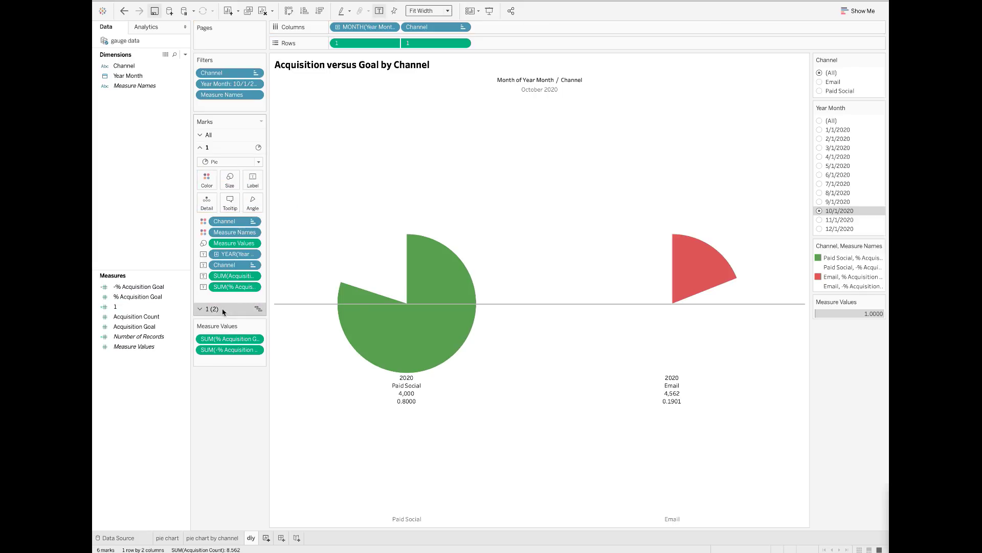
{"action": "left_click", "coordinate": [223, 309]}
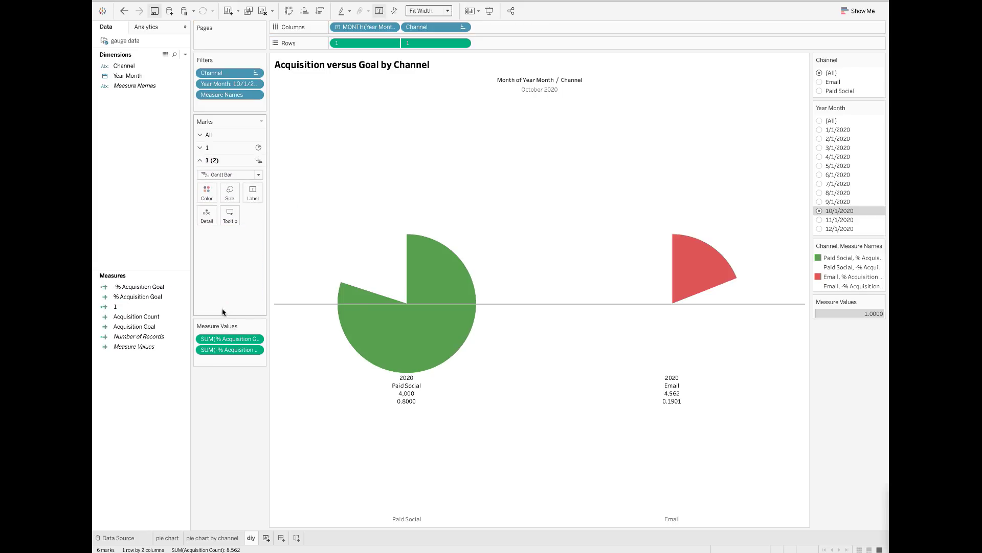
- Change the second 1 layer from Gantt Bar to Circle marks, with Measure Values as detail
{"action": "left_click", "coordinate": [259, 175]}
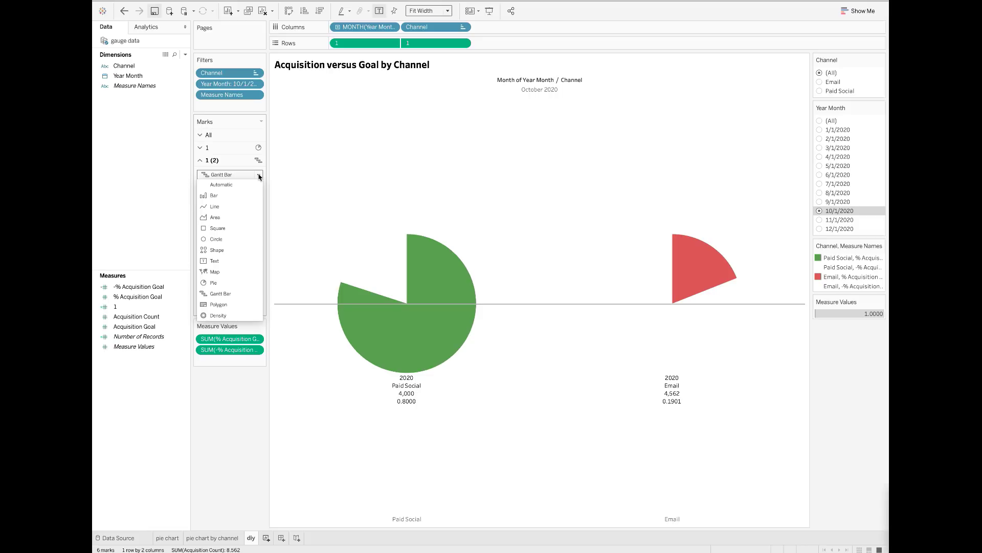
{"action": "left_click", "coordinate": [221, 240]}
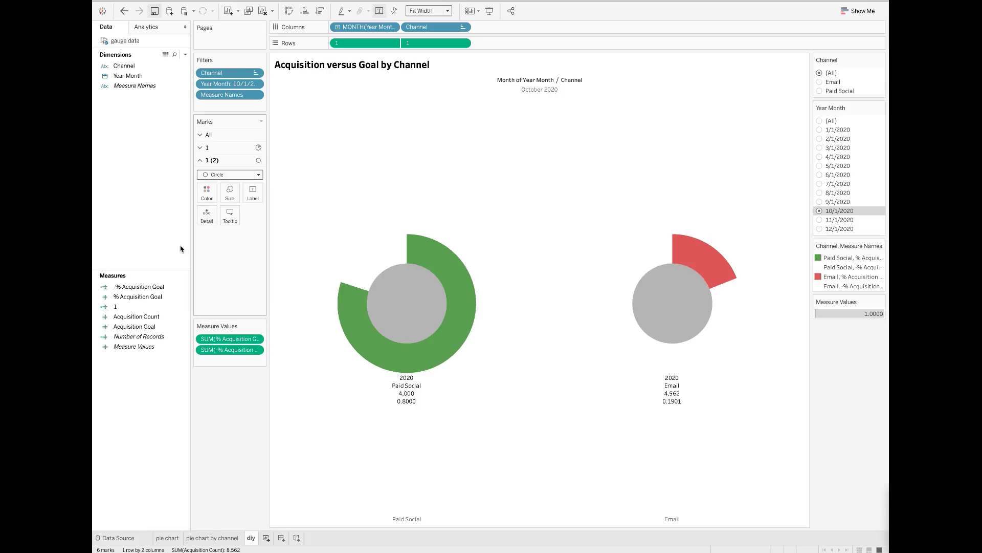
{"action": "left_click", "coordinate": [153, 350]}
{"action": "left_click_drag", "start_coordinate": [153, 353], "coordinate": [211, 224]}
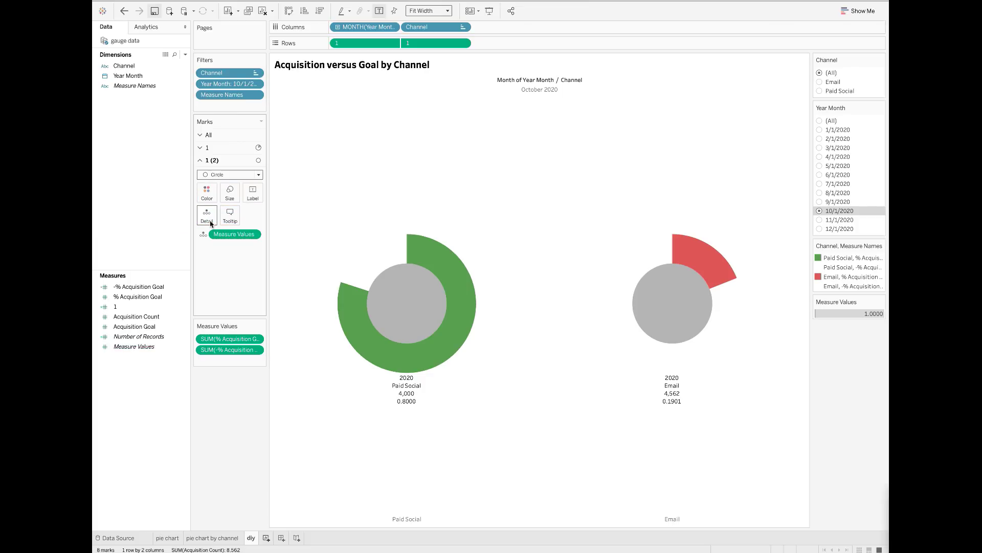
{"action": "left_click", "coordinate": [208, 192]}
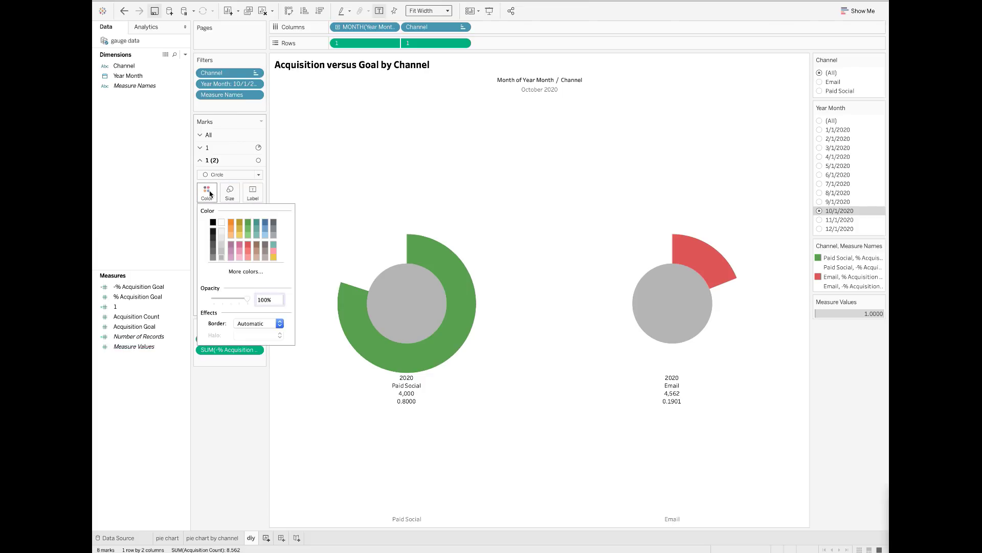
- Make the inner circles white and enlarge the pie marks
{"action": "left_click", "coordinate": [221, 224]}
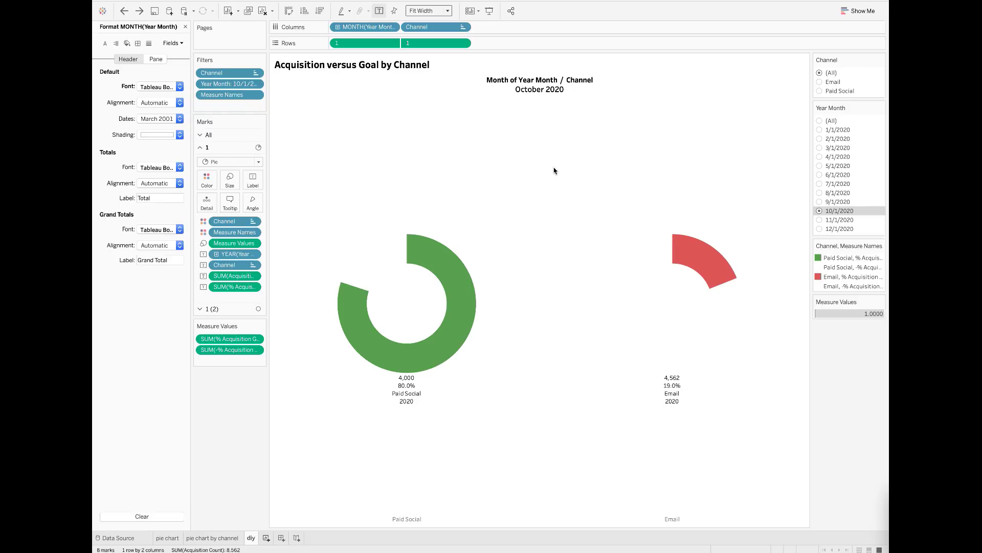
{"action": "left_click", "coordinate": [230, 181]}
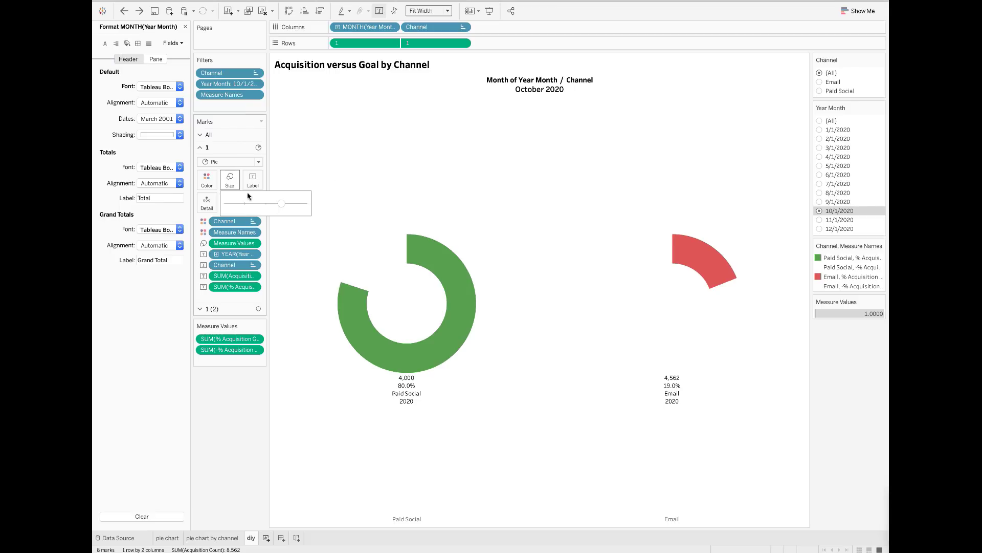
{"action": "left_click", "coordinate": [290, 206]}
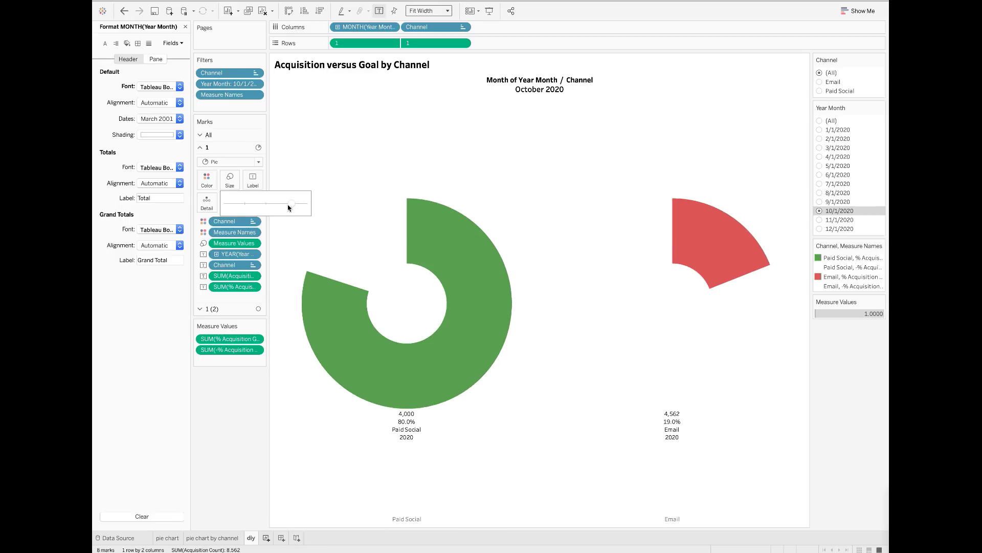
- Enlarge the white inner circles so each donut ring becomes thinner
{"action": "left_click", "coordinate": [227, 309]}
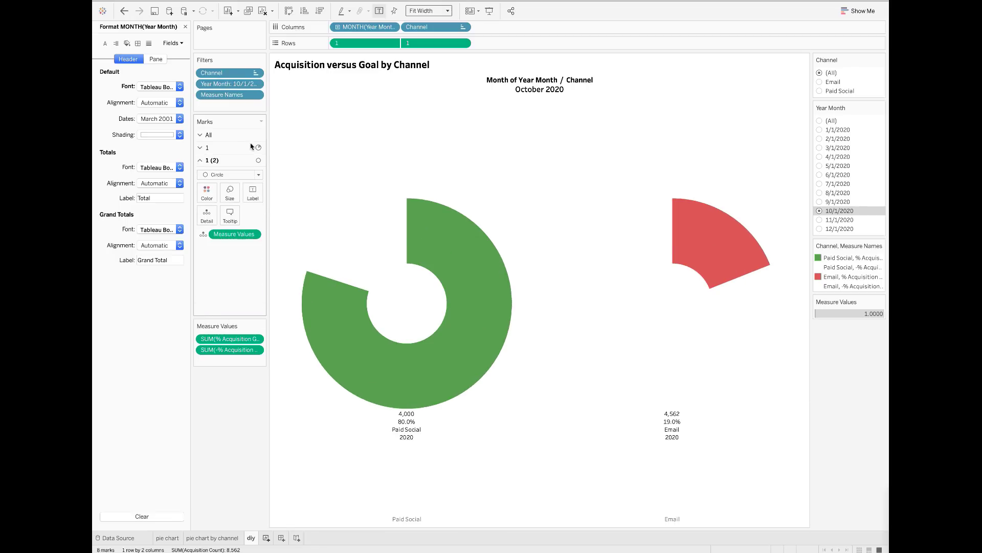
{"action": "left_click", "coordinate": [230, 193]}
{"action": "left_click", "coordinate": [282, 218]}
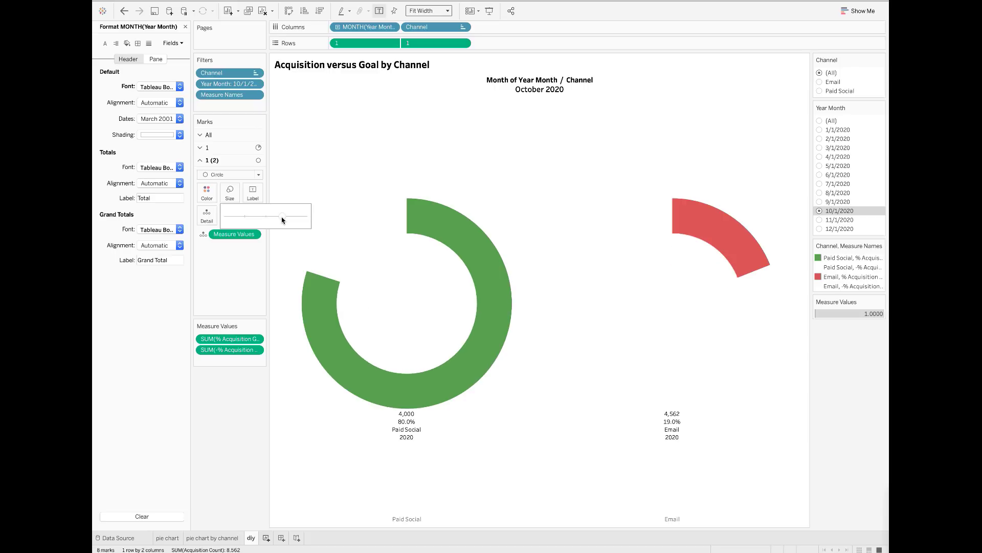
{"action": "left_click_drag", "start_coordinate": [282, 219], "coordinate": [287, 217]}
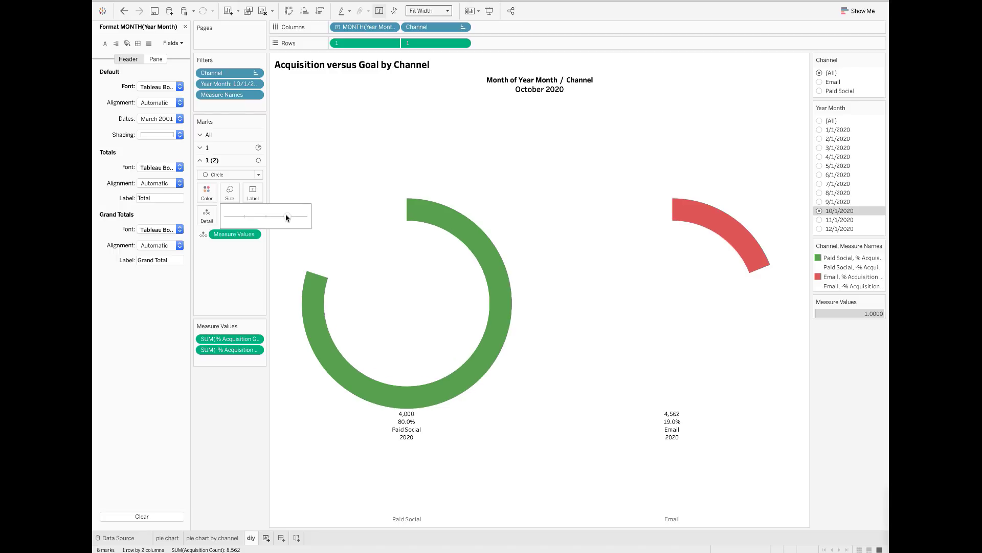
{"action": "left_click", "coordinate": [635, 212]}
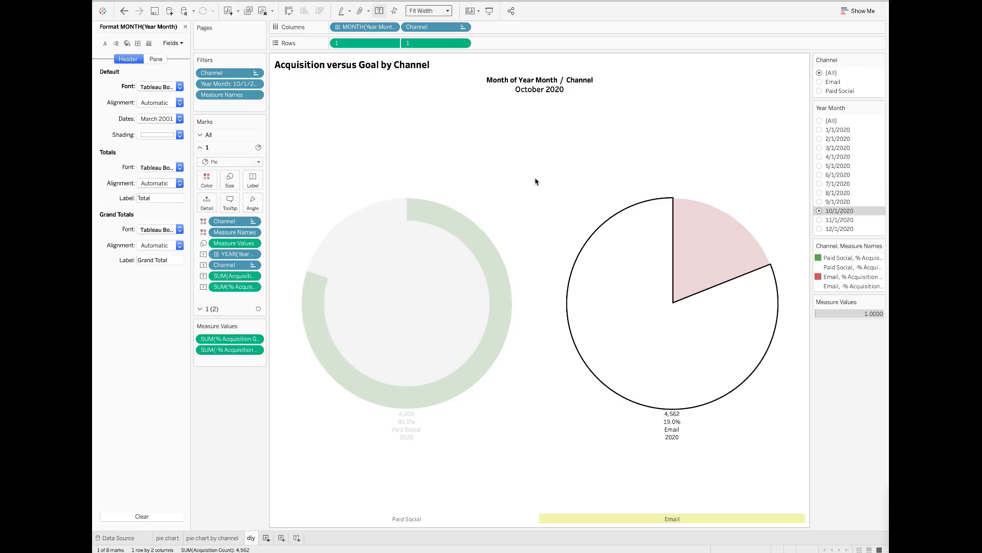
- Give all mark layers a thin grey border from the All Marks colour settings
{"action": "left_click", "coordinate": [536, 181]}
{"action": "left_click", "coordinate": [207, 134]}
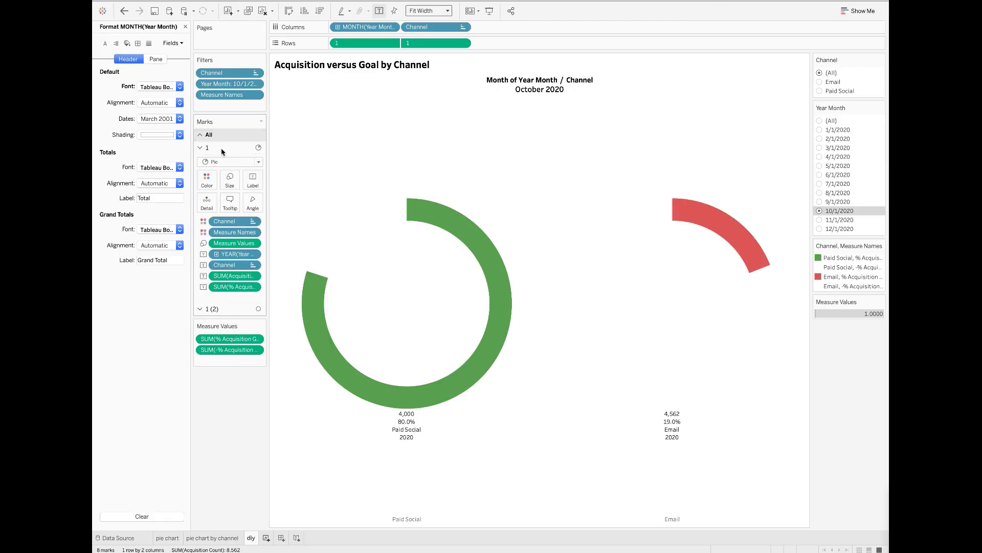
{"action": "left_click", "coordinate": [207, 167]}
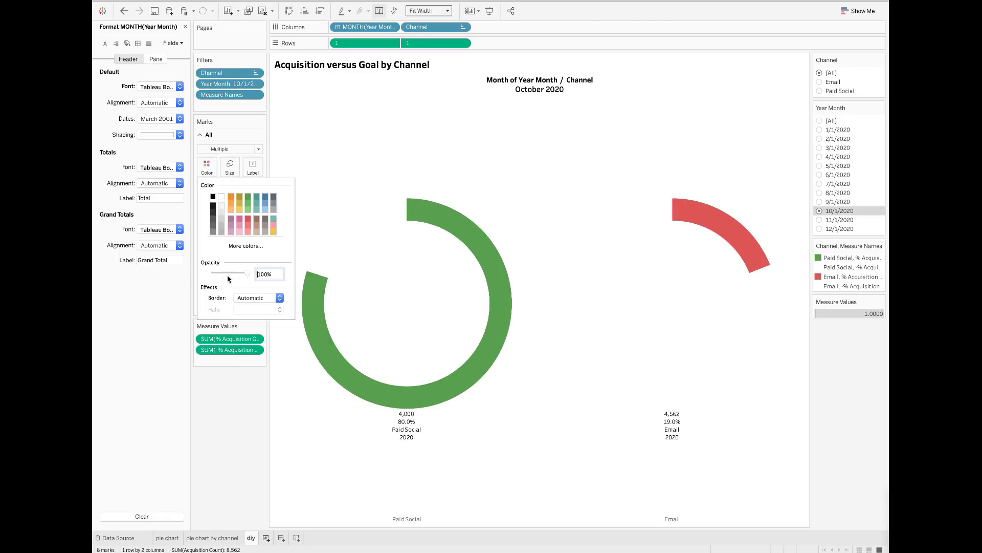
{"action": "left_click", "coordinate": [244, 298]}
{"action": "left_click", "coordinate": [240, 378]}
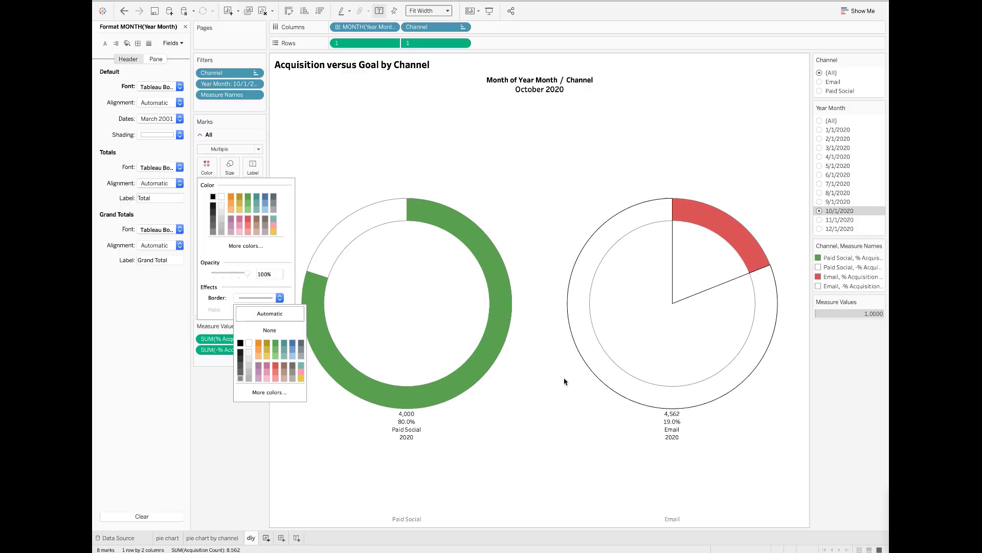
{"action": "left_click", "coordinate": [555, 391]}
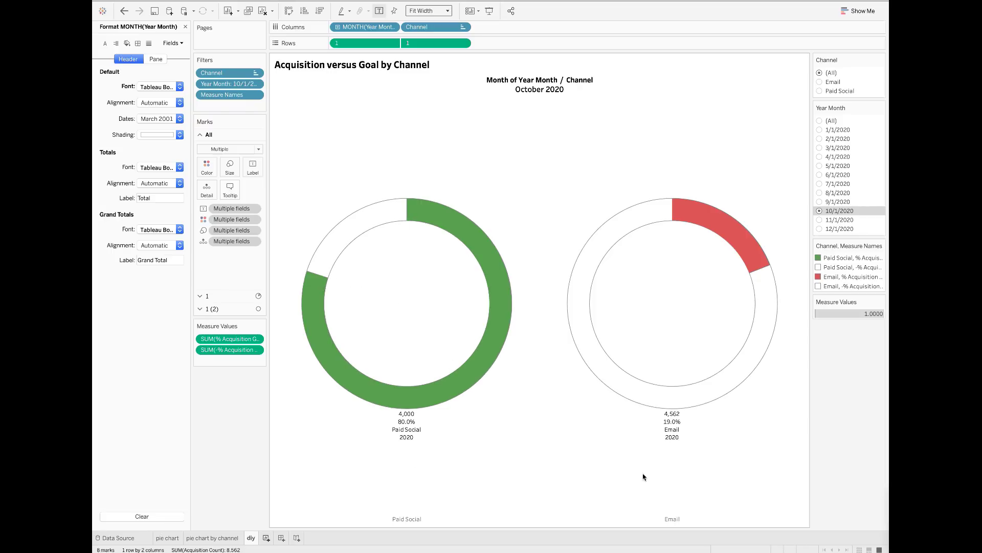
- Make the gauge labels bold at 12 pt
{"action": "left_click", "coordinate": [252, 167]}
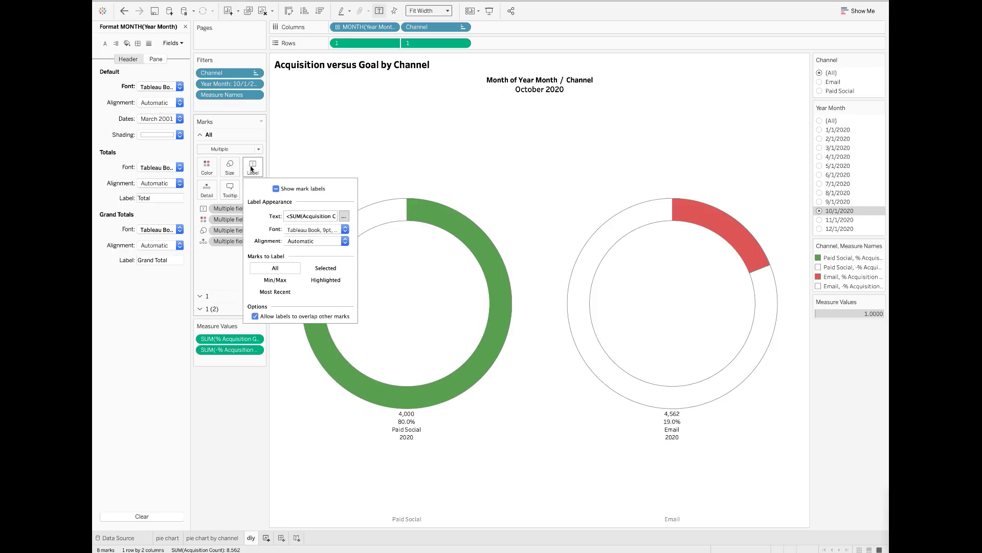
{"action": "left_click", "coordinate": [345, 229]}
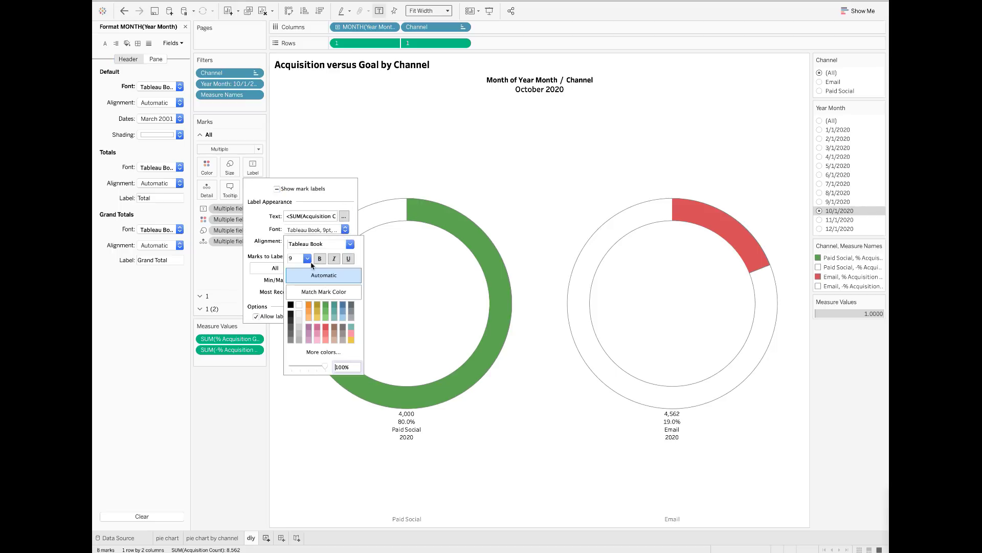
{"action": "left_click", "coordinate": [319, 259]}
{"action": "left_click", "coordinate": [307, 259]}
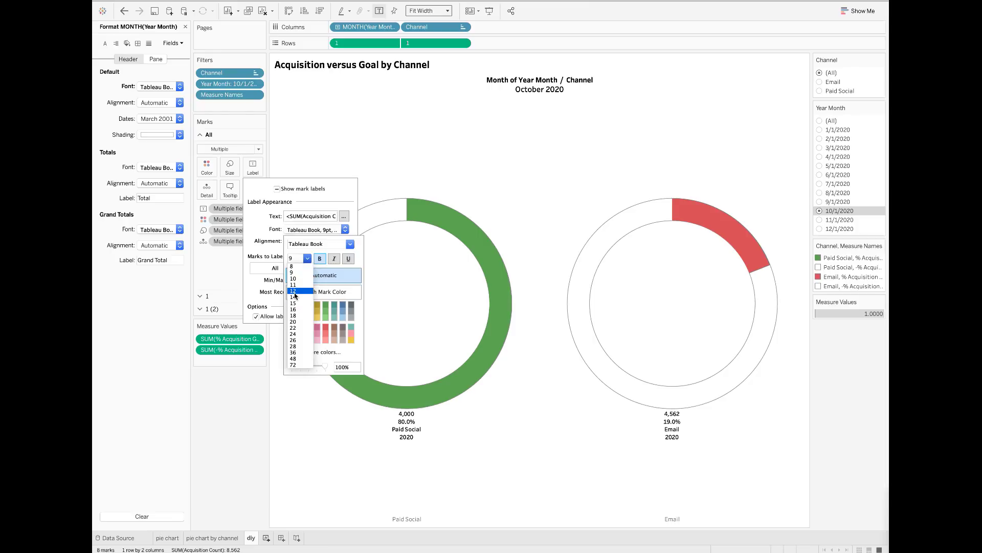
{"action": "left_click", "coordinate": [295, 291]}
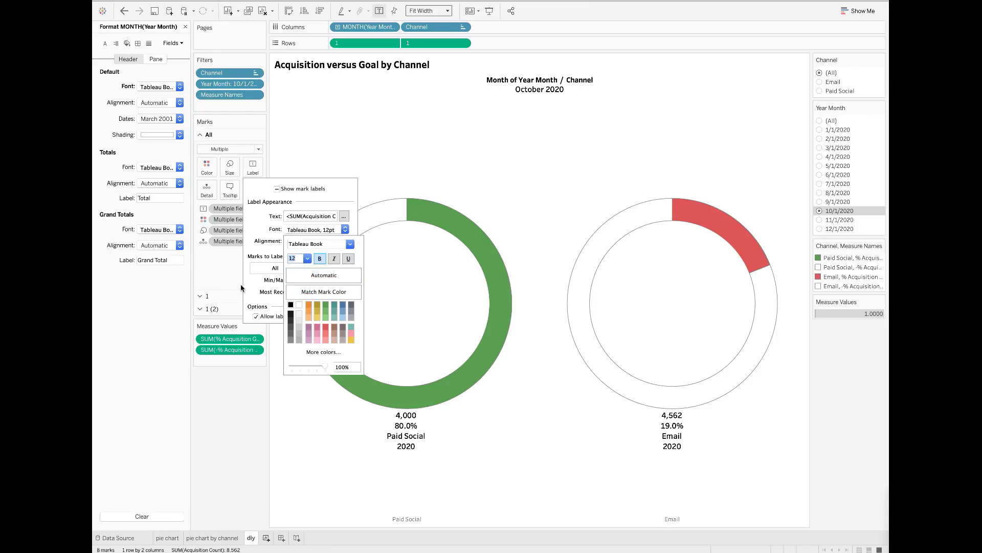
{"action": "left_click", "coordinate": [316, 231]}
- Align the labels horizontally centred and vertically middle inside the donuts
{"action": "left_click", "coordinate": [328, 241]}
{"action": "left_click", "coordinate": [311, 285]}
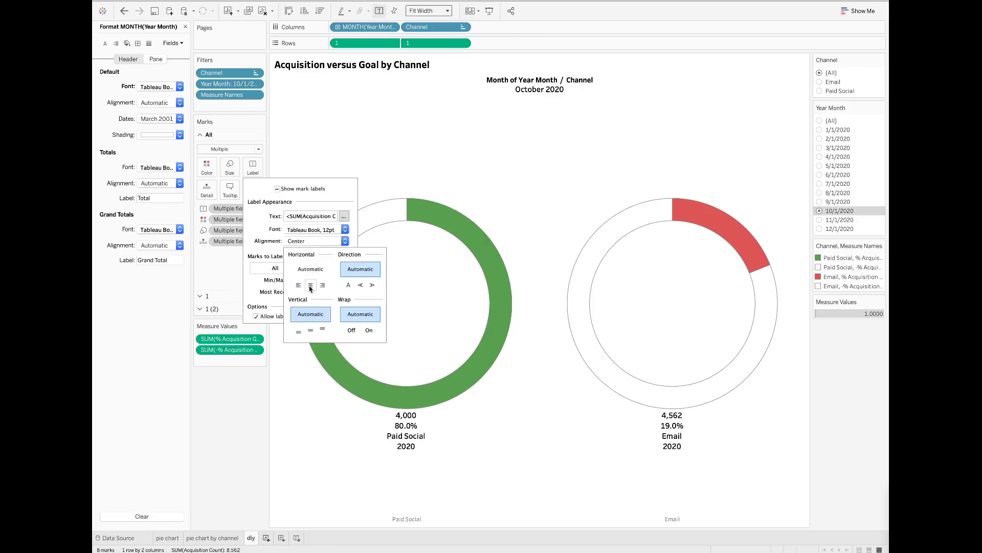
{"action": "left_click", "coordinate": [310, 331]}
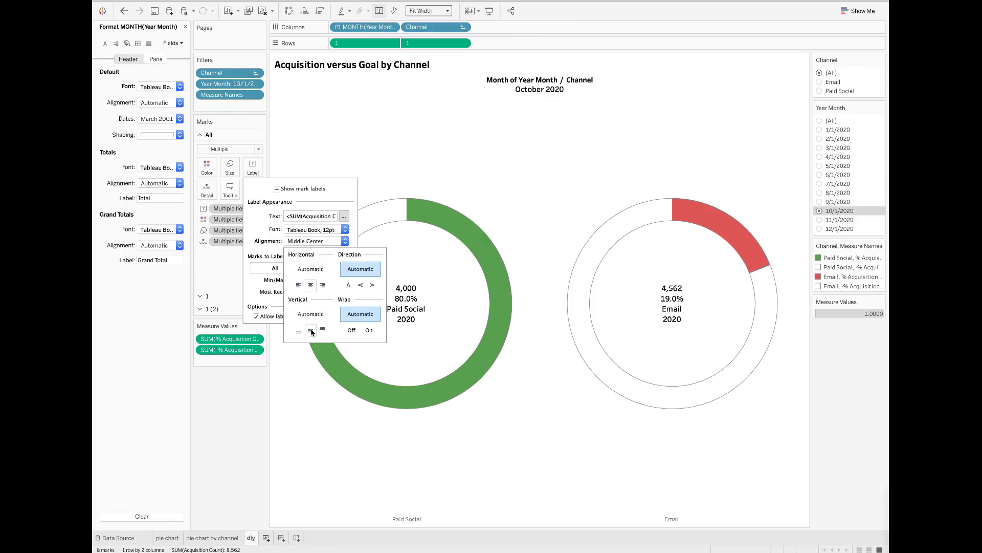